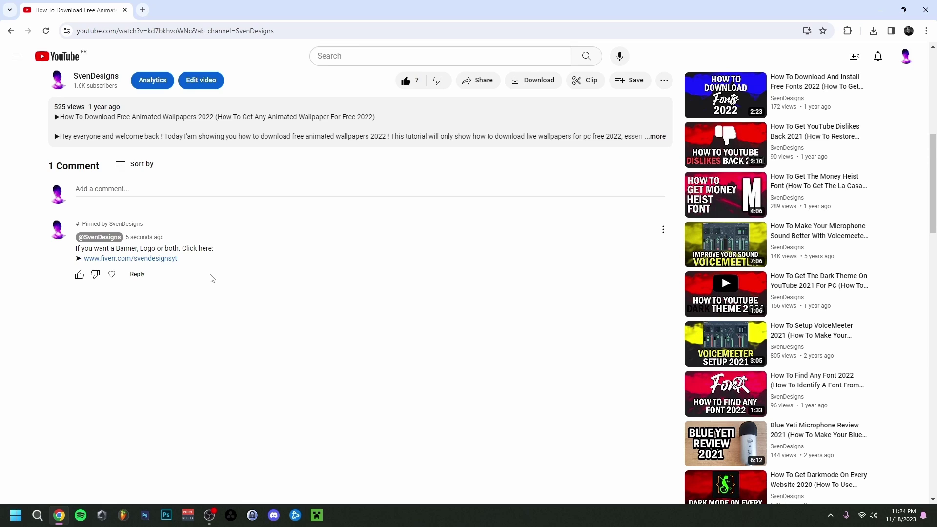
Step: Follow the fiverr.com link in the video's pinned comment, then bring up the Voicemeeter Banana mixer
left_click(157, 261)
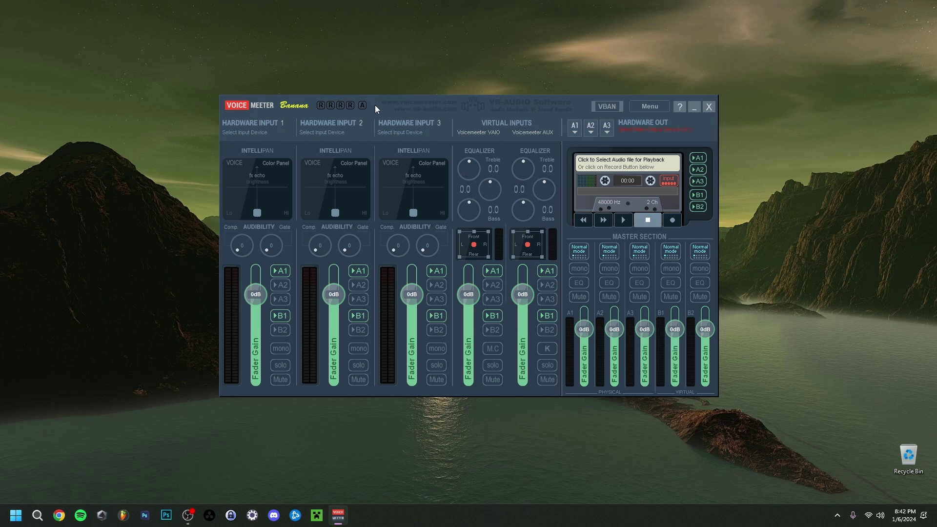
Step: Assign WDM: Microphone (Yeti Stereo Microphone) to Hardware Input 1 and show the A1 output devices
left_click(248, 133)
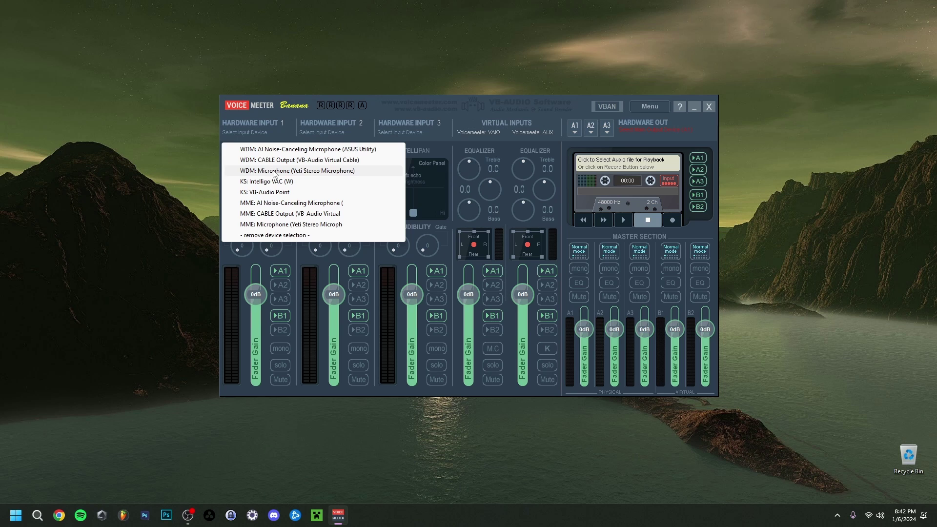
left_click(274, 171)
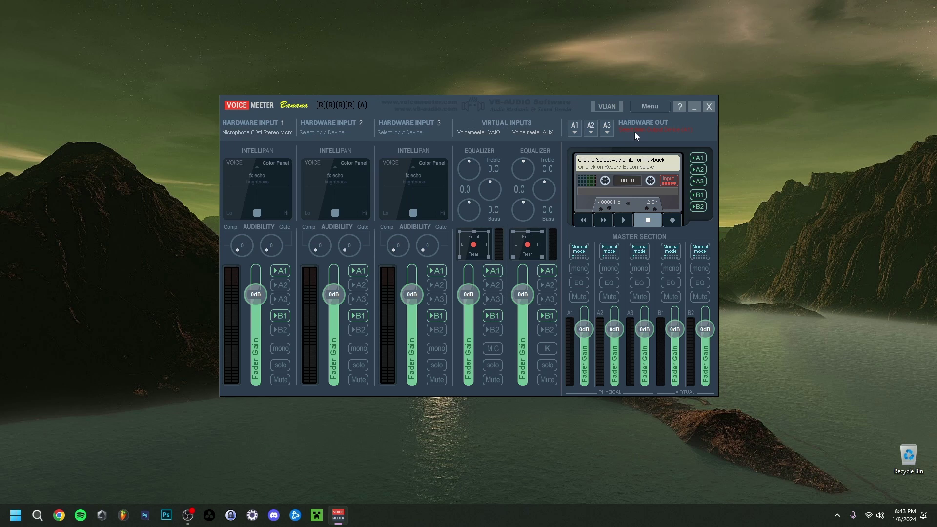
left_click(575, 130)
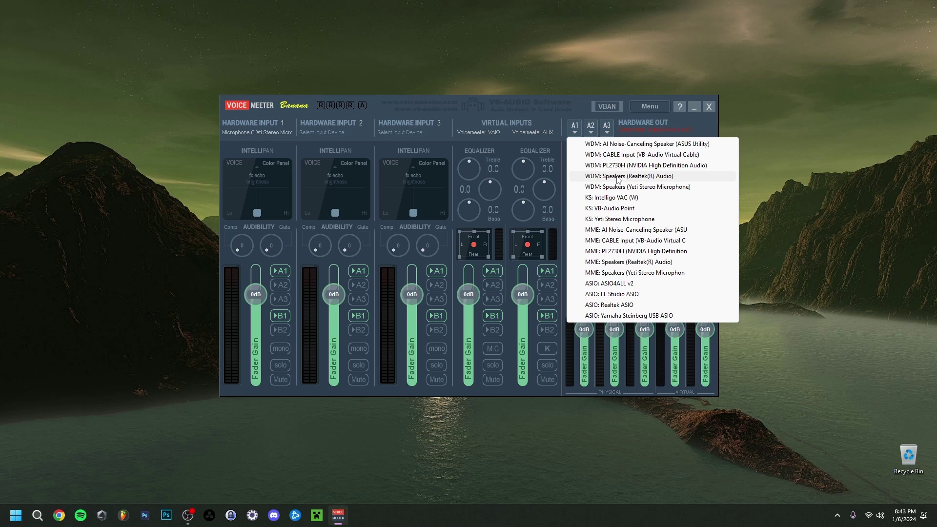
Step: Route A1 to WDM: Speakers (Realtek(R) Audio) and check the active Windows output device
left_click(617, 177)
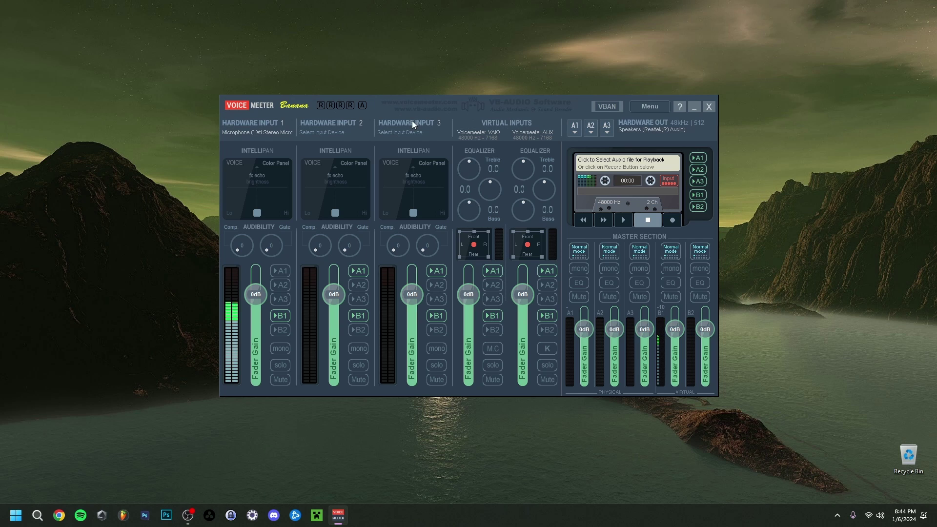
key("ctrl+super+v")
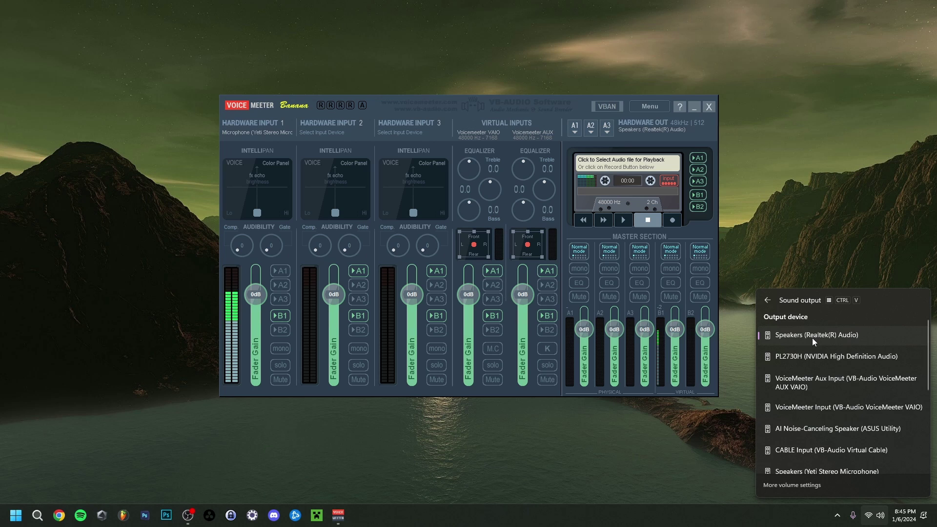
left_click(333, 115)
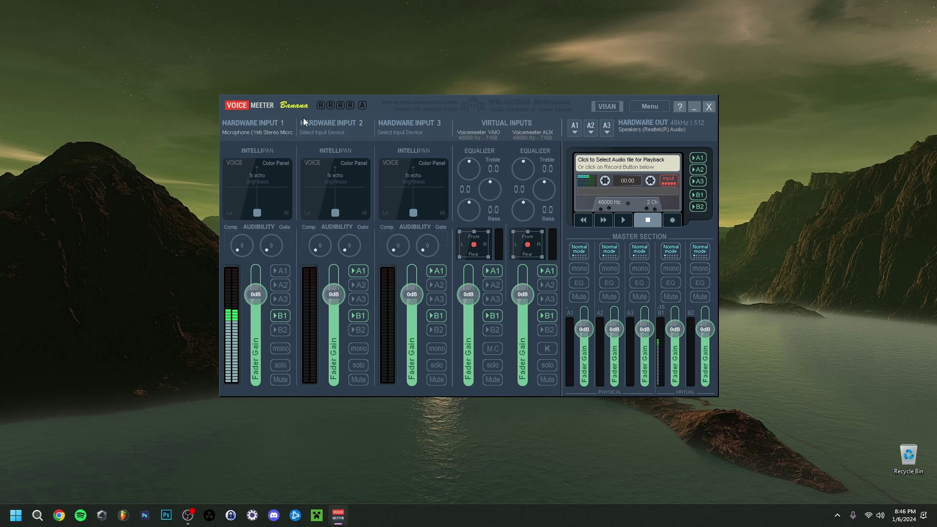
Step: Label the HARDWARE INPUT 1 strip 'Mic 1'
right_click(262, 122)
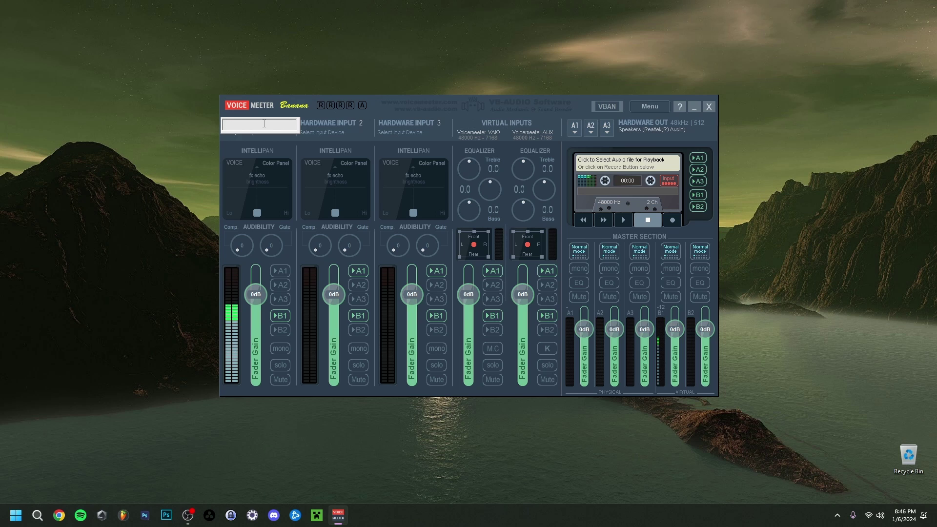
type("Mic 1")
key("Return")
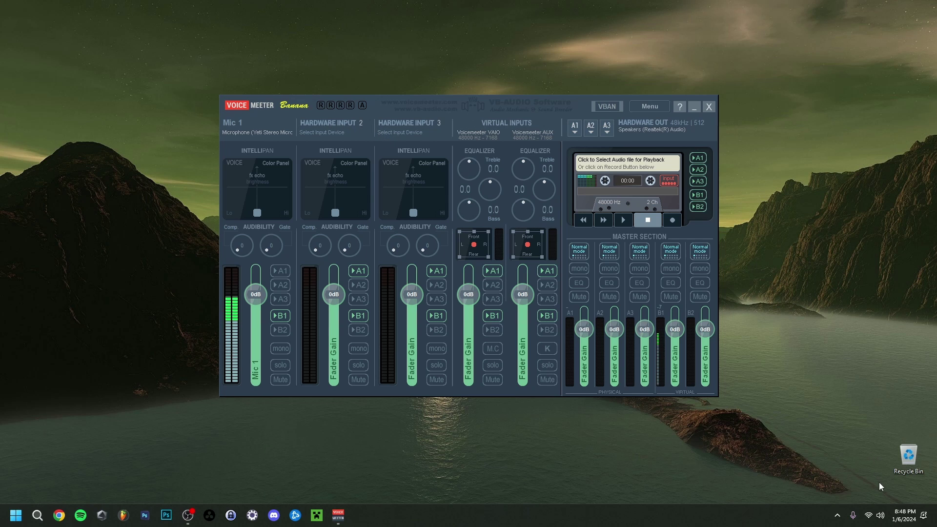
right_click(881, 514)
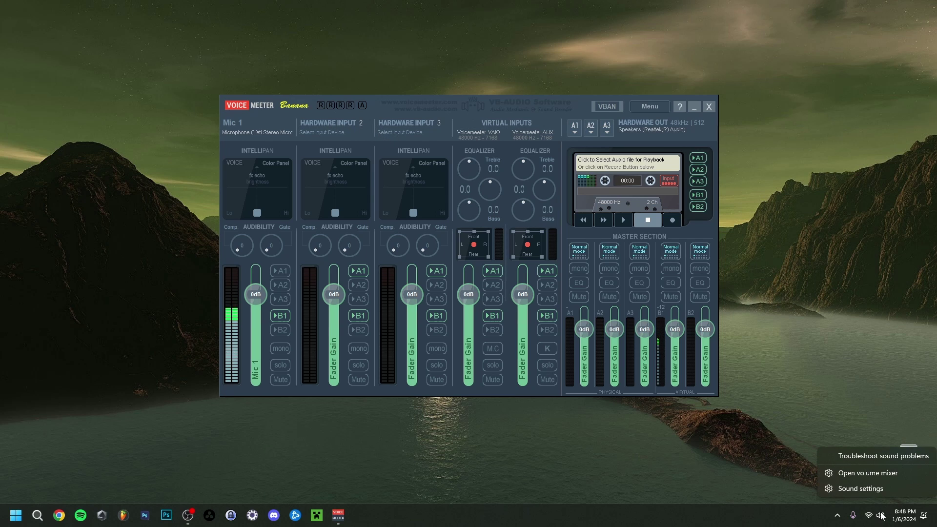
left_click(871, 471)
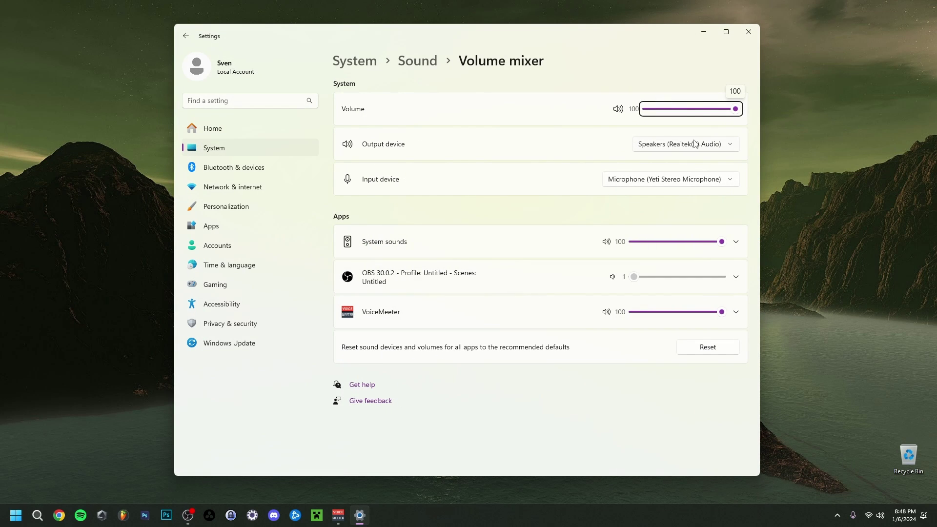
left_click(748, 31)
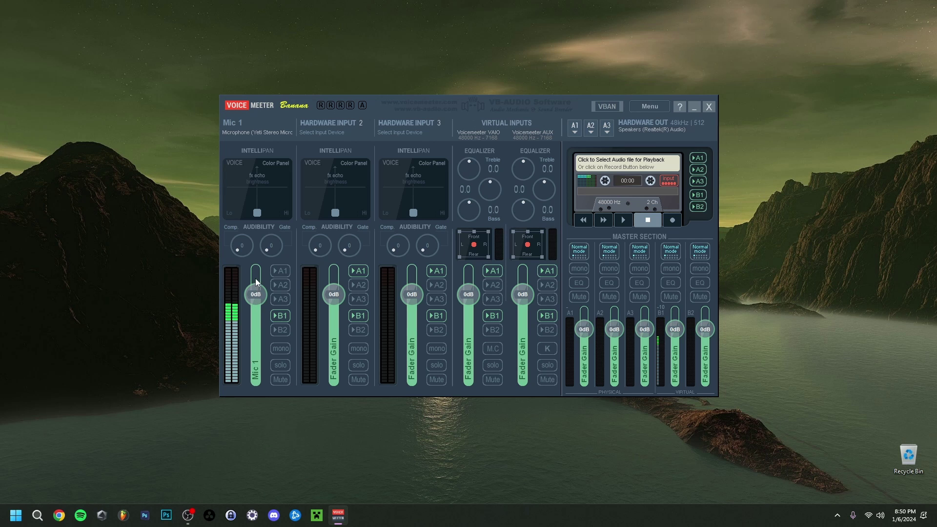
Step: Test the Mic 1 fader gain, then list the input devices available for Hardware Input 2
mouse_move(258, 294)
left_mouse_down()
mouse_move(259, 303)
mouse_move(257, 295)
left_mouse_up()
left_click(323, 133)
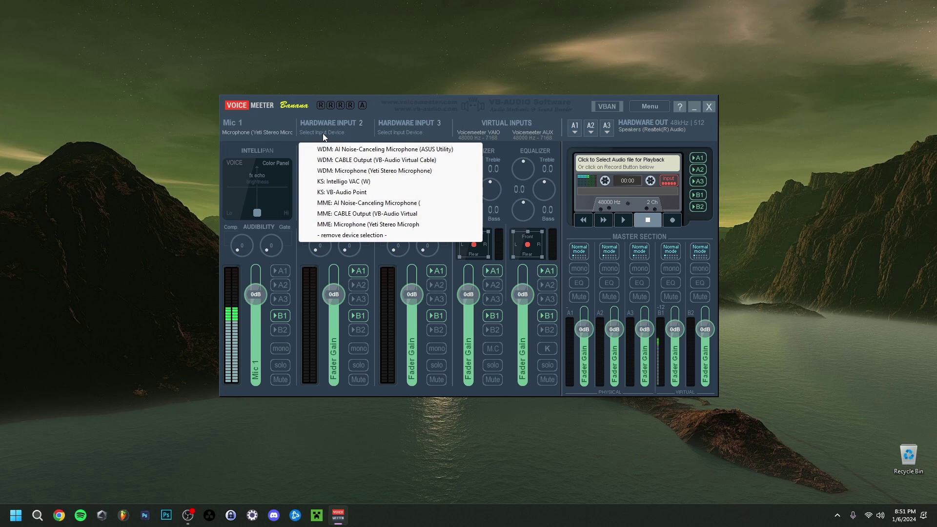
Step: Set Hardware Input 2 to WDM: CABLE Output (VB-Audio Virtual Cable)
left_click(353, 161)
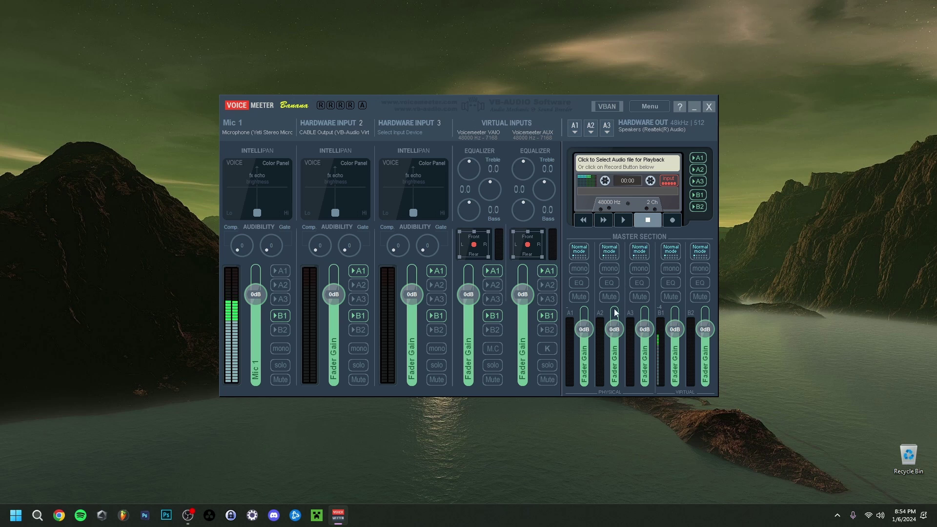
Step: Arm the recorder and confirm its options: 48000 Hz, 16-bit, 2-channel BWF files
mouse_move(662, 329)
left_click(672, 220)
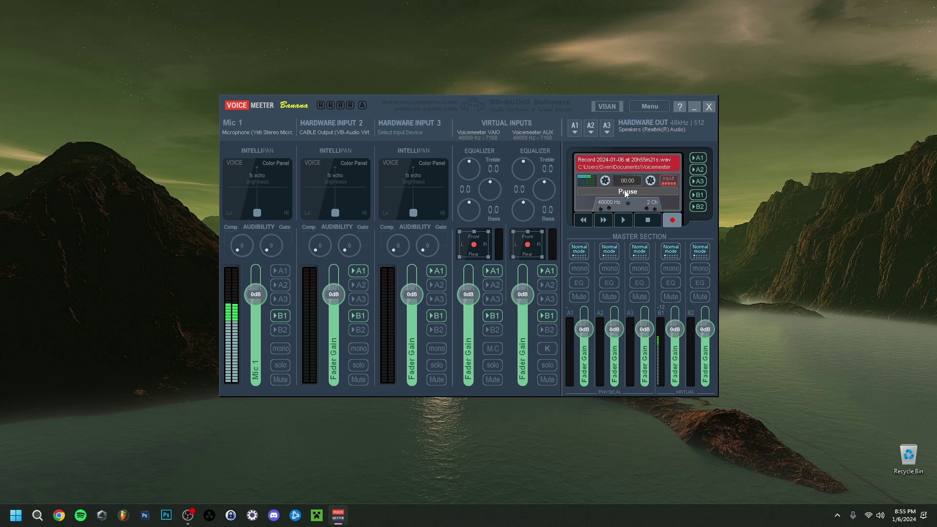
right_click(631, 169)
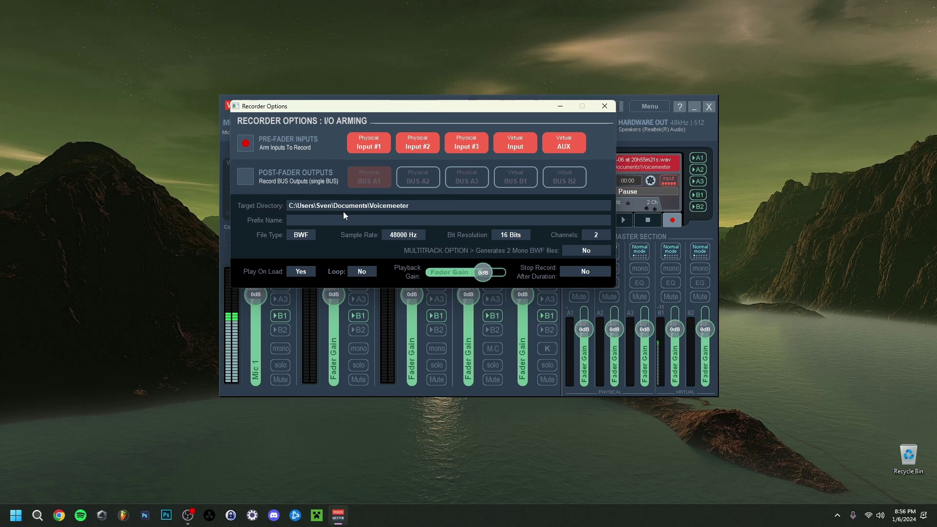
left_click(604, 108)
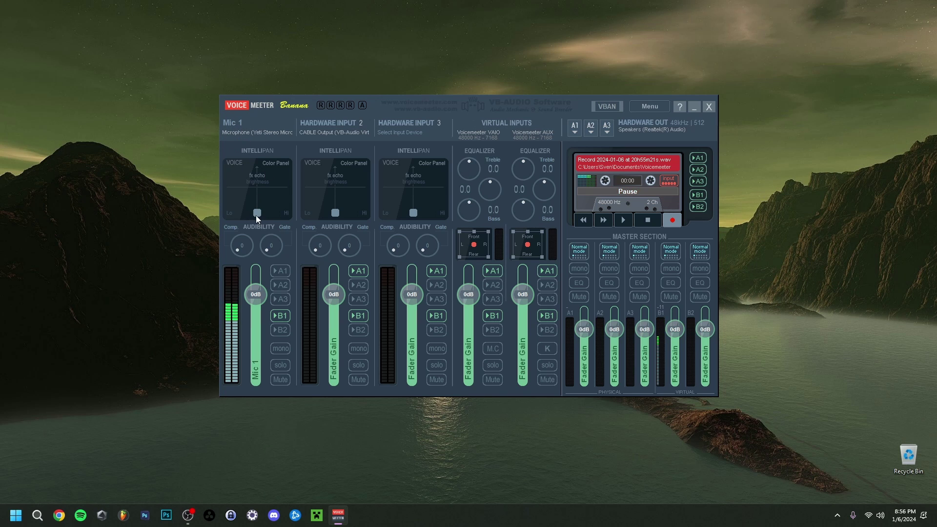
mouse_move(255, 215)
left_mouse_down()
mouse_move(248, 196)
mouse_move(252, 204)
mouse_move(277, 188)
mouse_move(250, 179)
mouse_move(251, 197)
left_mouse_up()
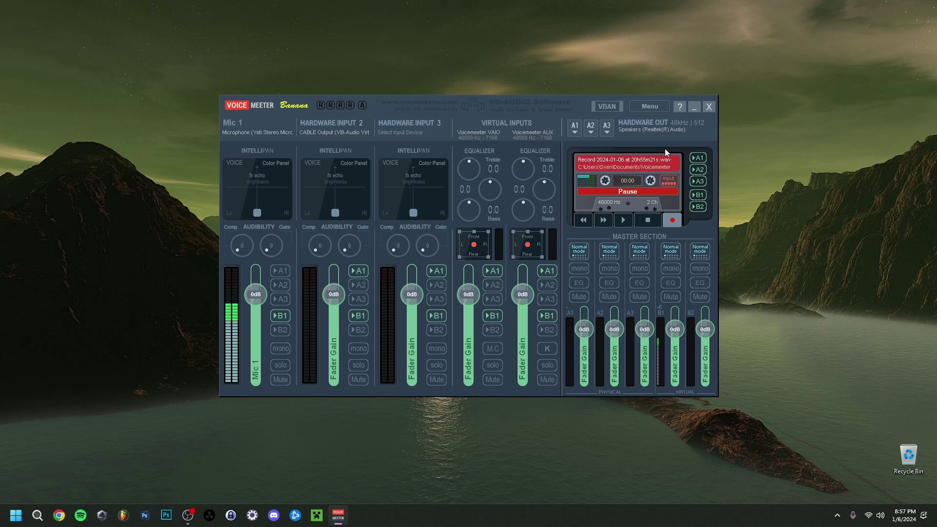
Step: Launch Run 15 Bands Graphic EQ from the Voicemeeter tools menu and place its window over the mixer
left_click(650, 106)
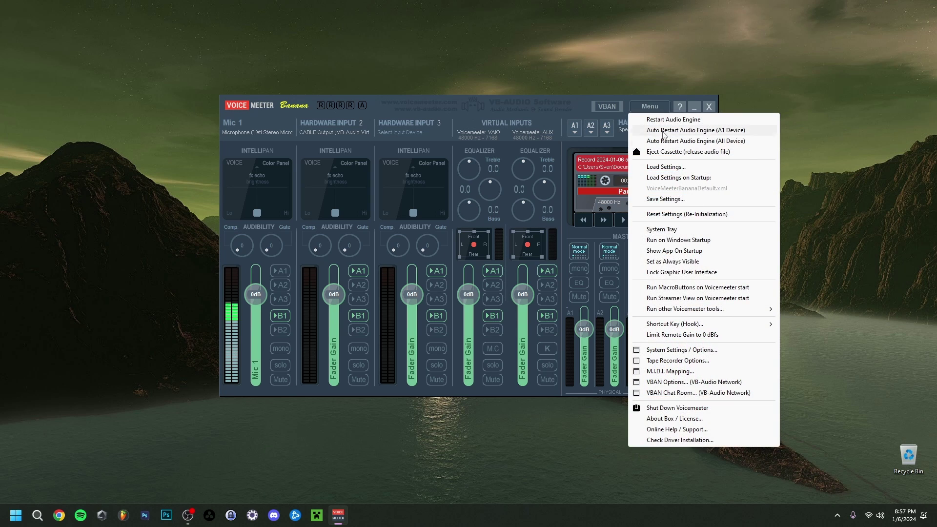
mouse_move(711, 310)
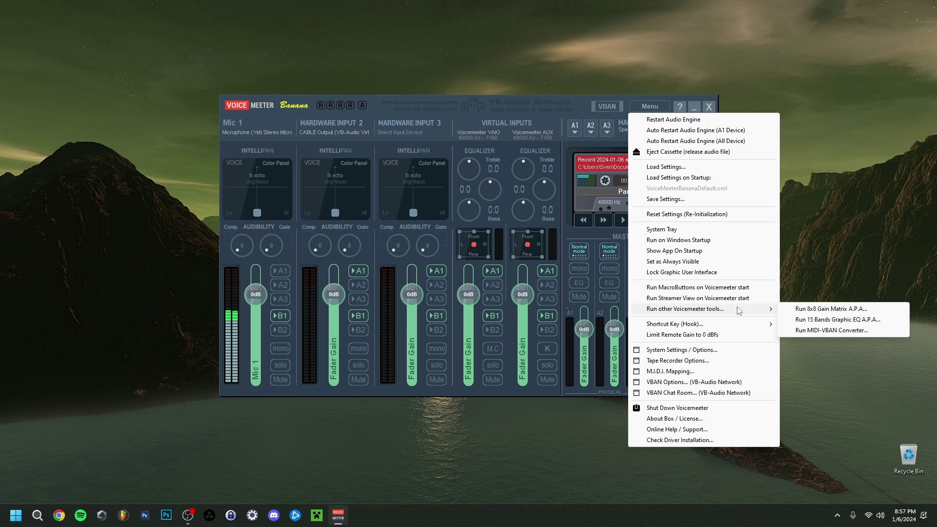
left_click(821, 321)
left_click_drag(218, 14, 486, 157)
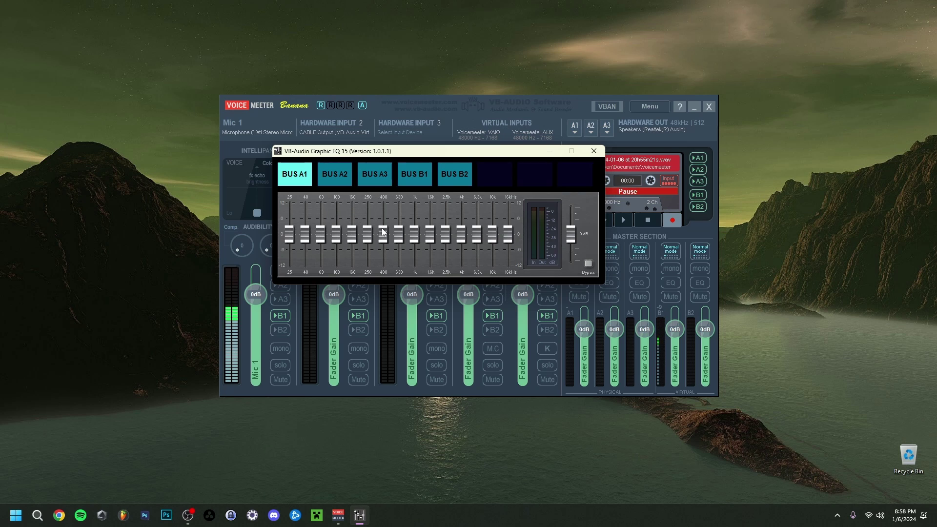
Step: Enter exactly 0 dB for the BUS A1 100 Hz band, then close the Graphic EQ 15 window
mouse_move(340, 238)
left_mouse_down()
mouse_move(340, 225)
mouse_move(337, 234)
left_mouse_up()
double_click(337, 234)
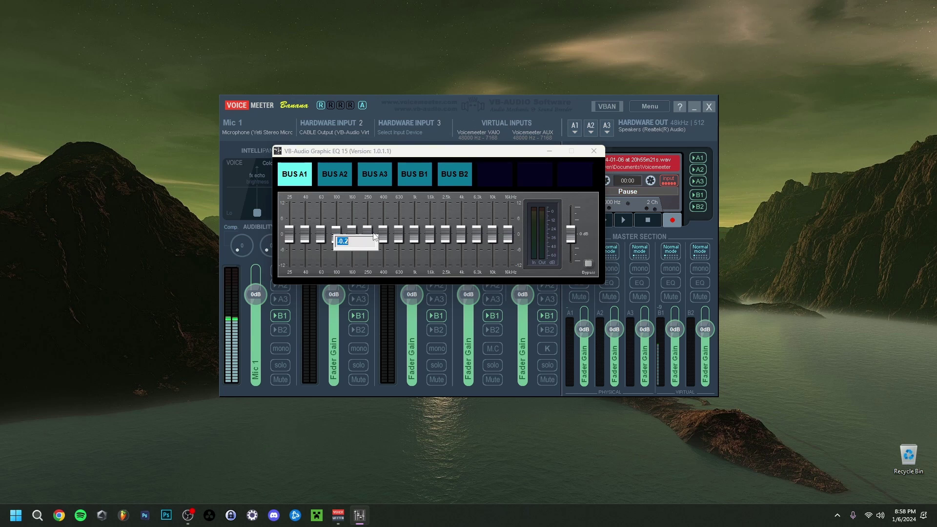
type("0")
key("Return")
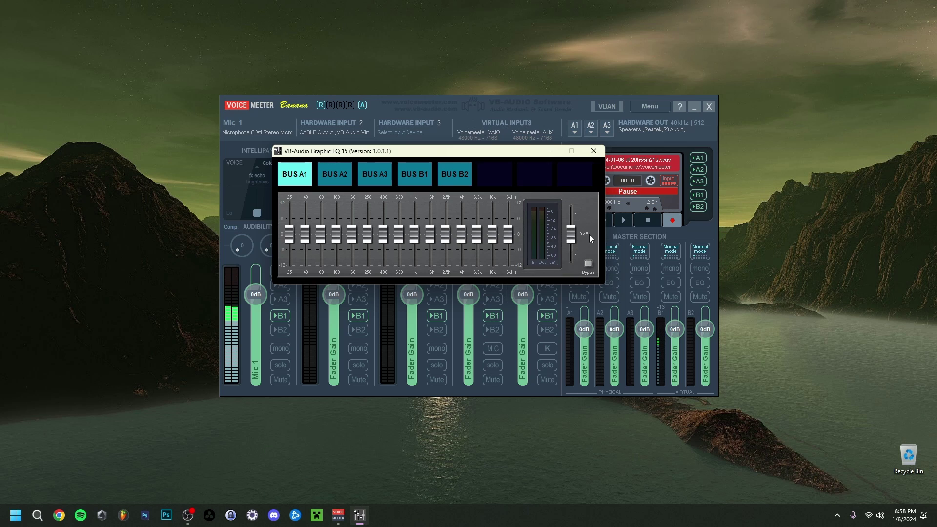
left_click(593, 151)
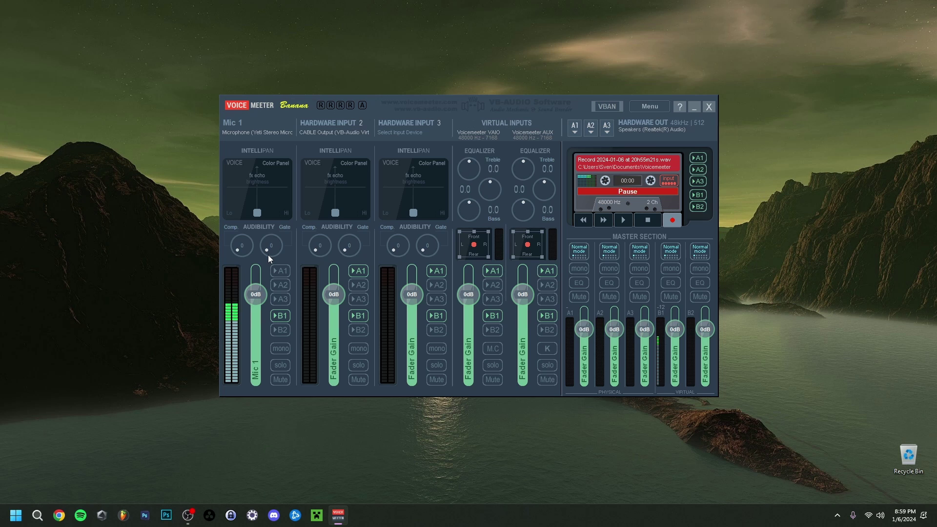
Step: Turn the Mic 1 Gate knob up to about 2.0, then fine-tune it toward 2.4
left_click_drag(268, 255, 260, 242)
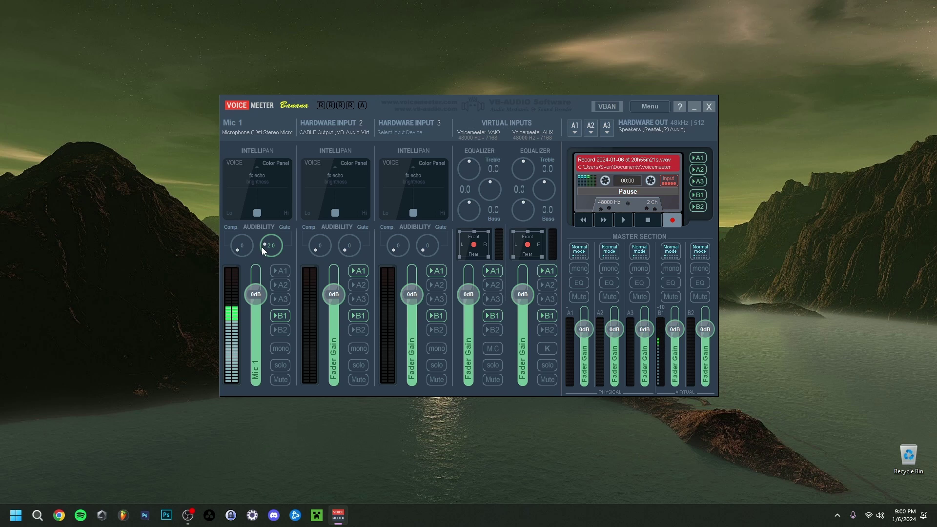
mouse_move(262, 247)
left_mouse_down()
mouse_move(269, 238)
mouse_move(262, 250)
mouse_move(270, 259)
left_mouse_up()
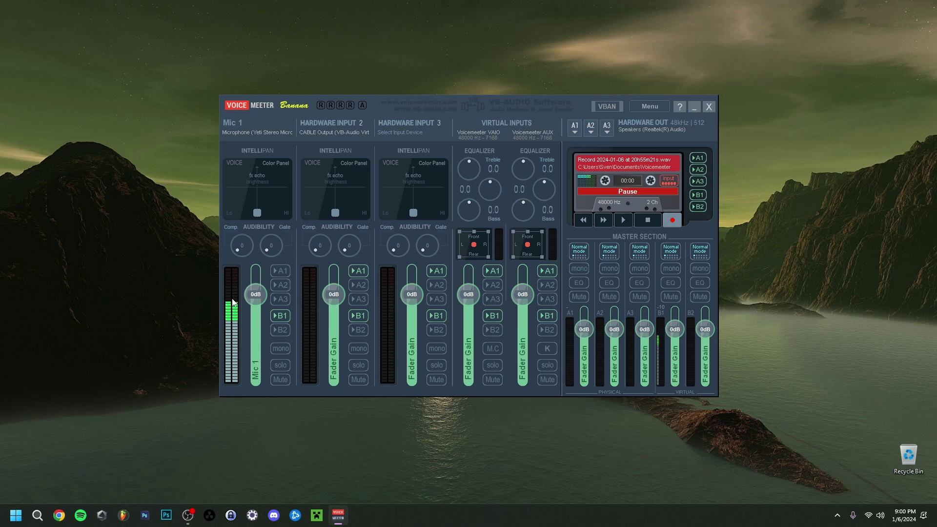
Step: Lower the Mic 1 limiter to about -10, then raise it back to Lim 3
scroll(233, 305, "down", 9)
scroll(233, 306, "down", 1)
scroll(233, 313, "down", 4)
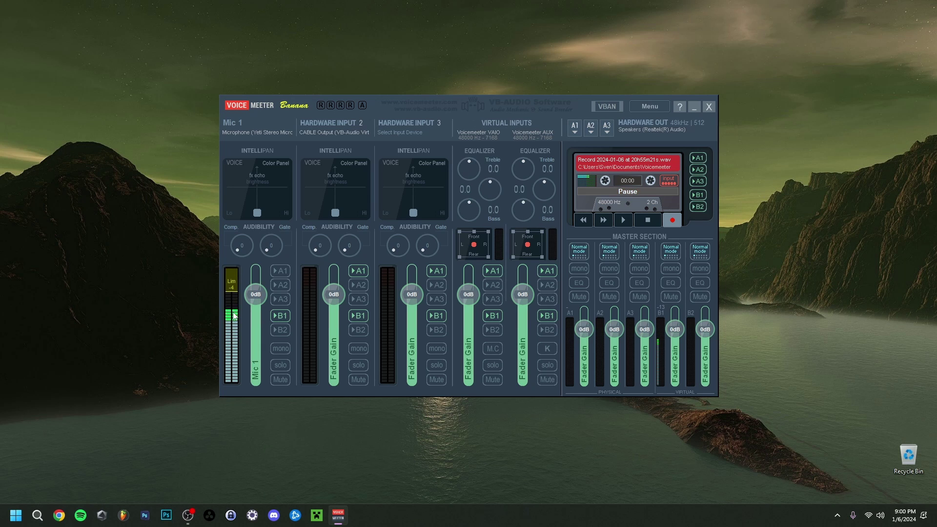
scroll(234, 318, "down", 2)
scroll(233, 320, "down", 2)
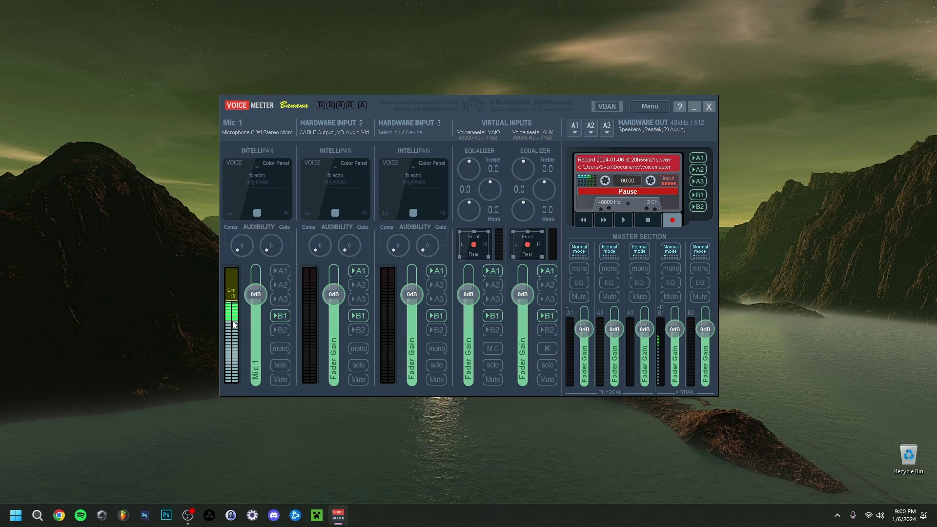
mouse_move(233, 325)
left_mouse_down()
mouse_move(229, 307)
mouse_move(226, 314)
left_mouse_up()
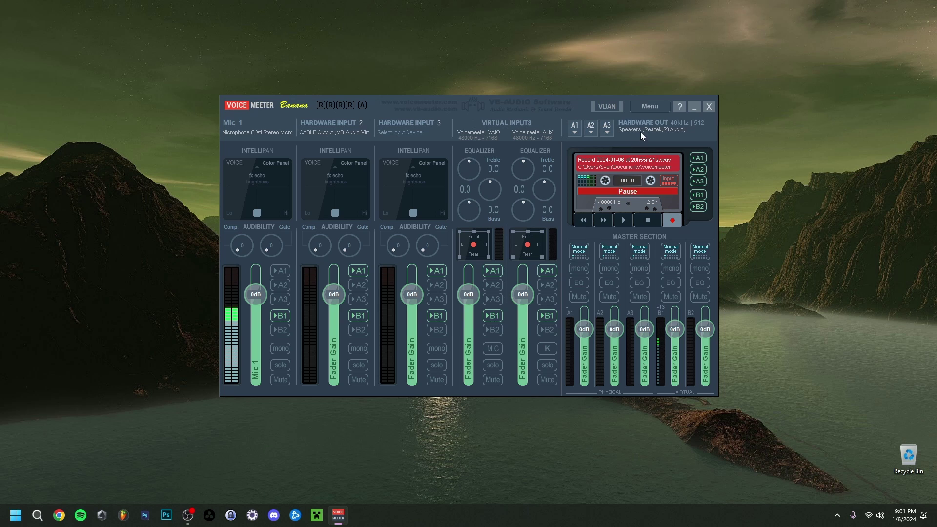
Step: Browse the Banana Settings folder in the Save Settings dialog, then close it without saving
left_click(653, 108)
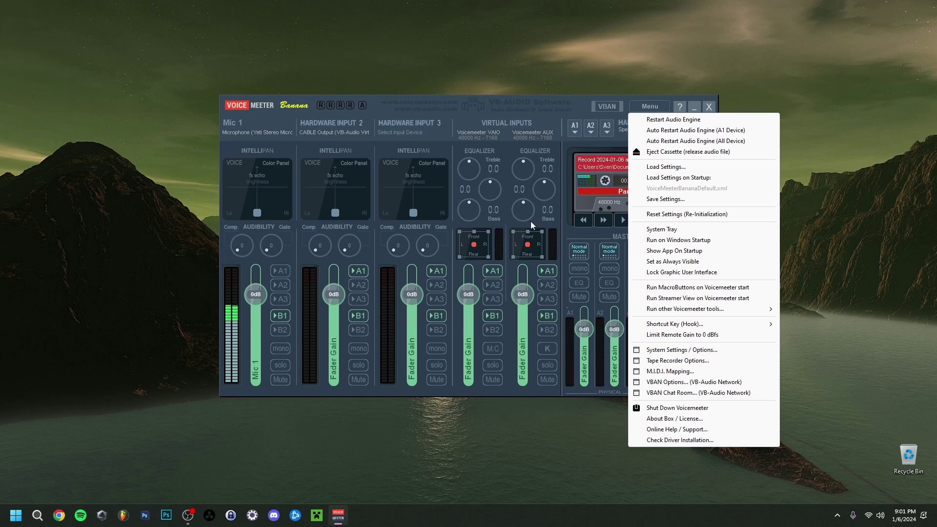
left_click(665, 199)
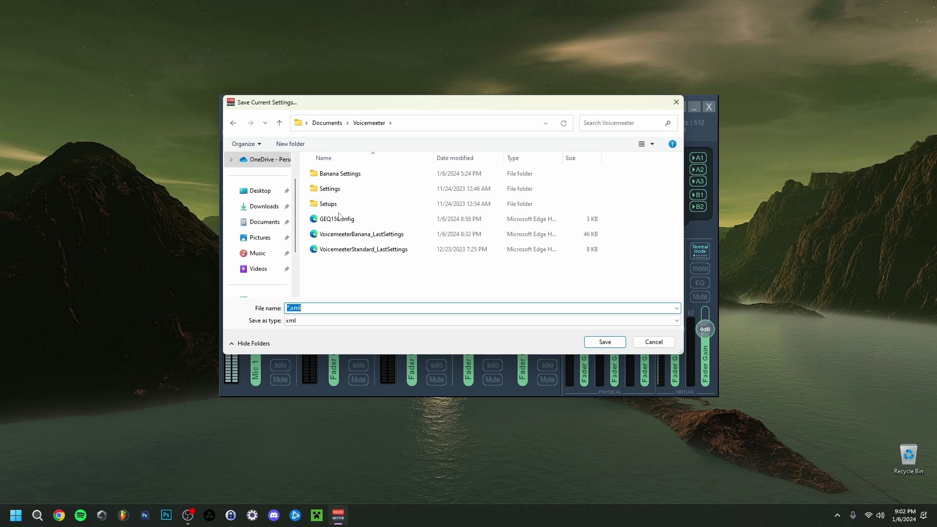
double_click(339, 174)
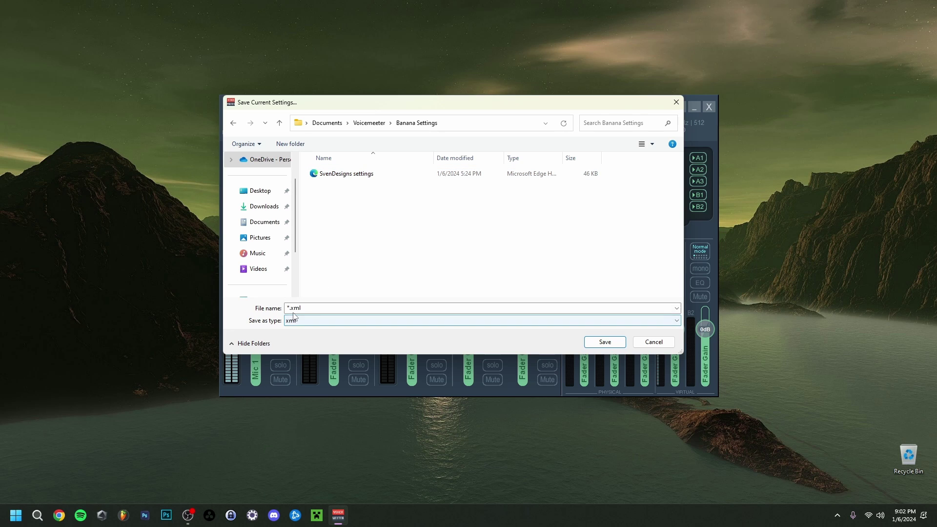
left_click(653, 341)
left_click(654, 108)
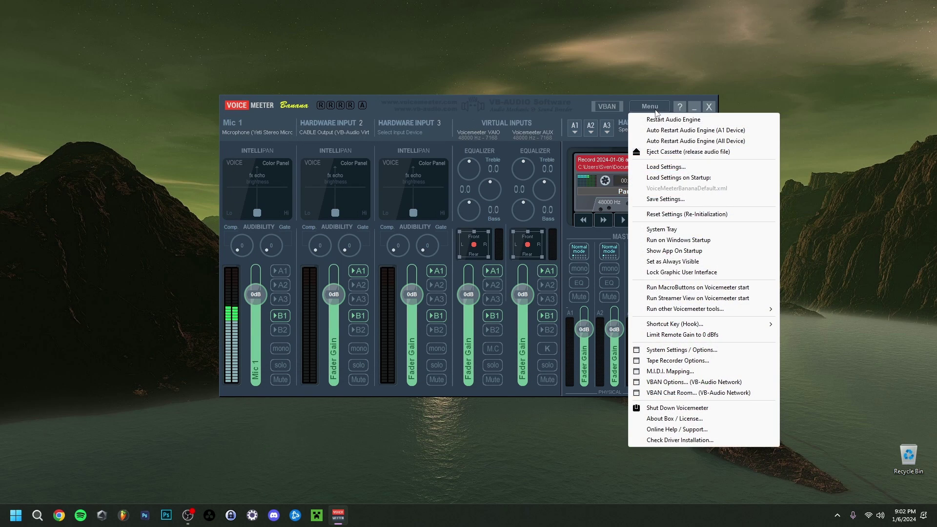
left_click(666, 166)
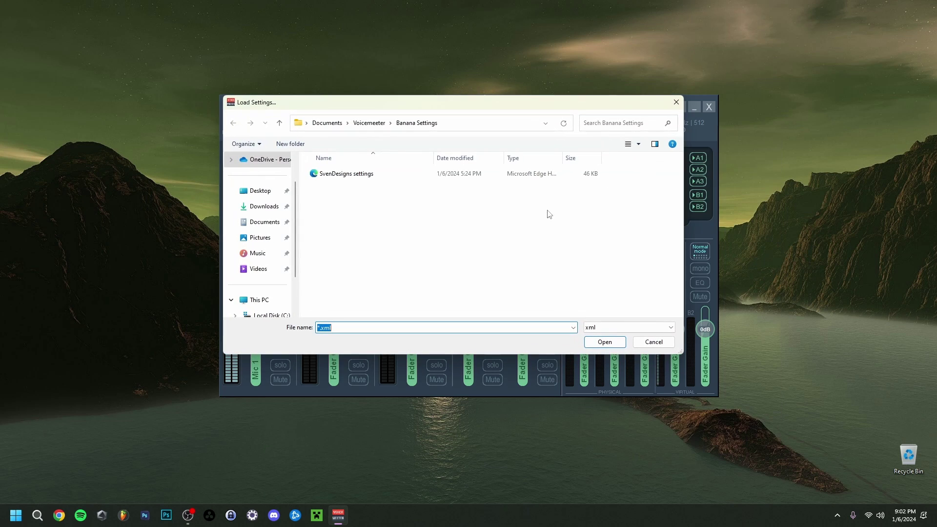
left_click(675, 102)
left_click(649, 106)
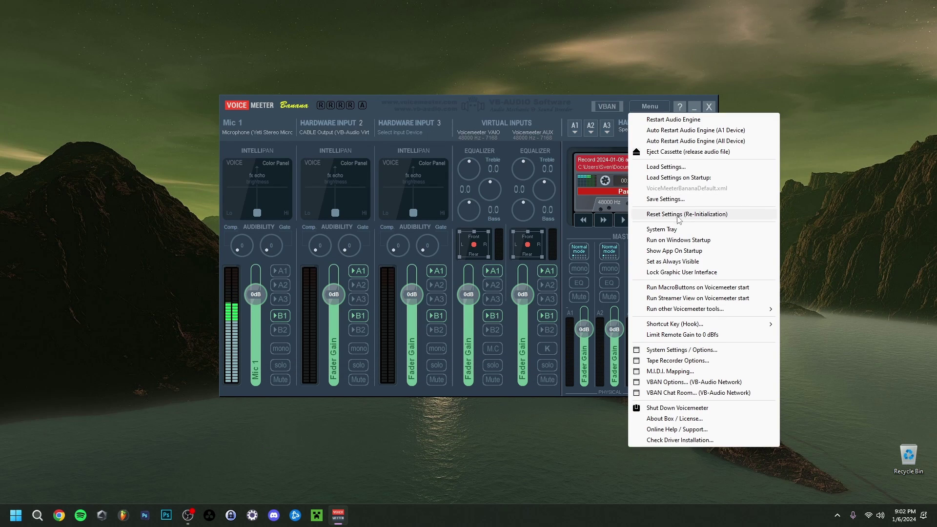